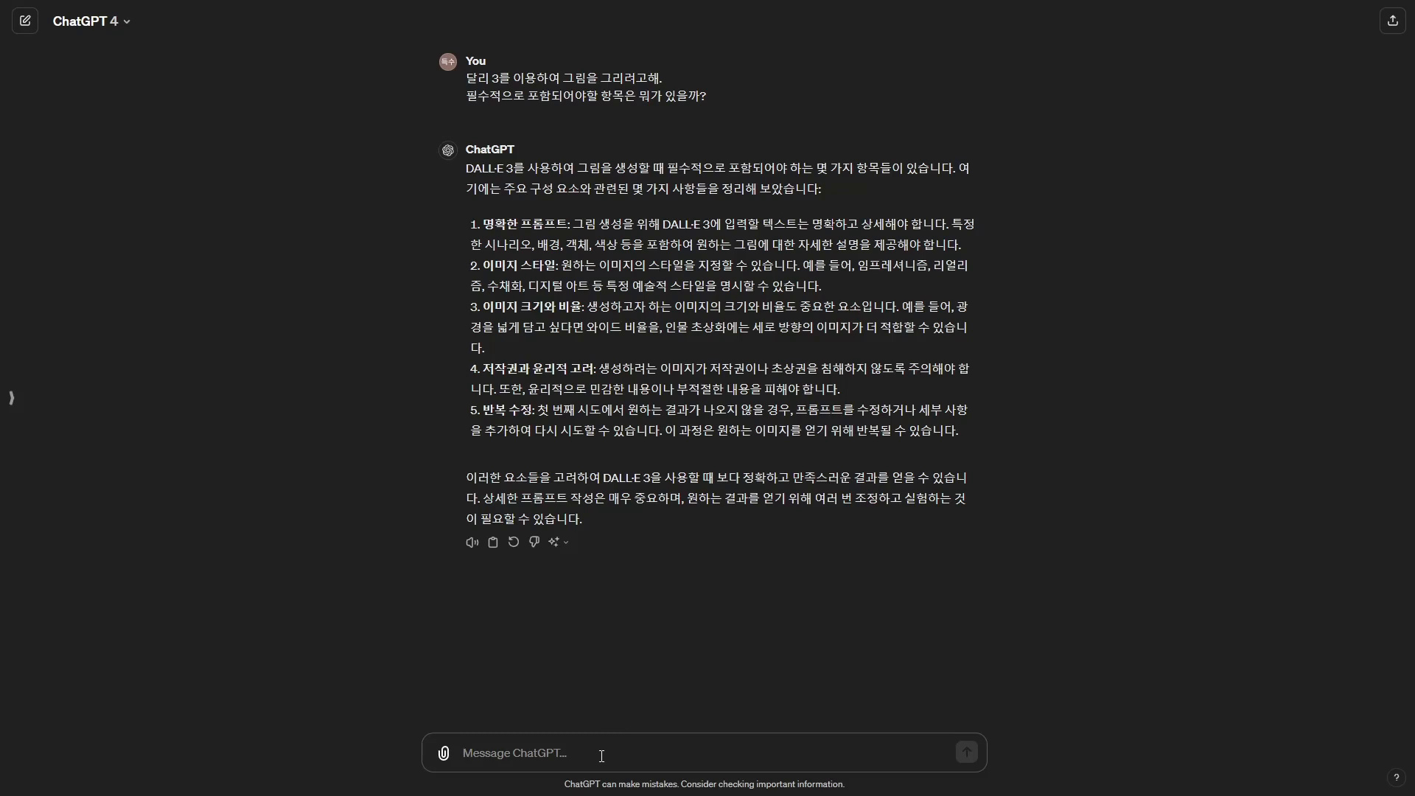
Send the request "하늘과 숲이 어우러져 있는 대자연의 광경"을 그리려 해. 방금 대답한 내용을 기준으로 프롬프트 만들어줘.
type("하늘과 숲이 어우러져 있는 대자연의 광경")
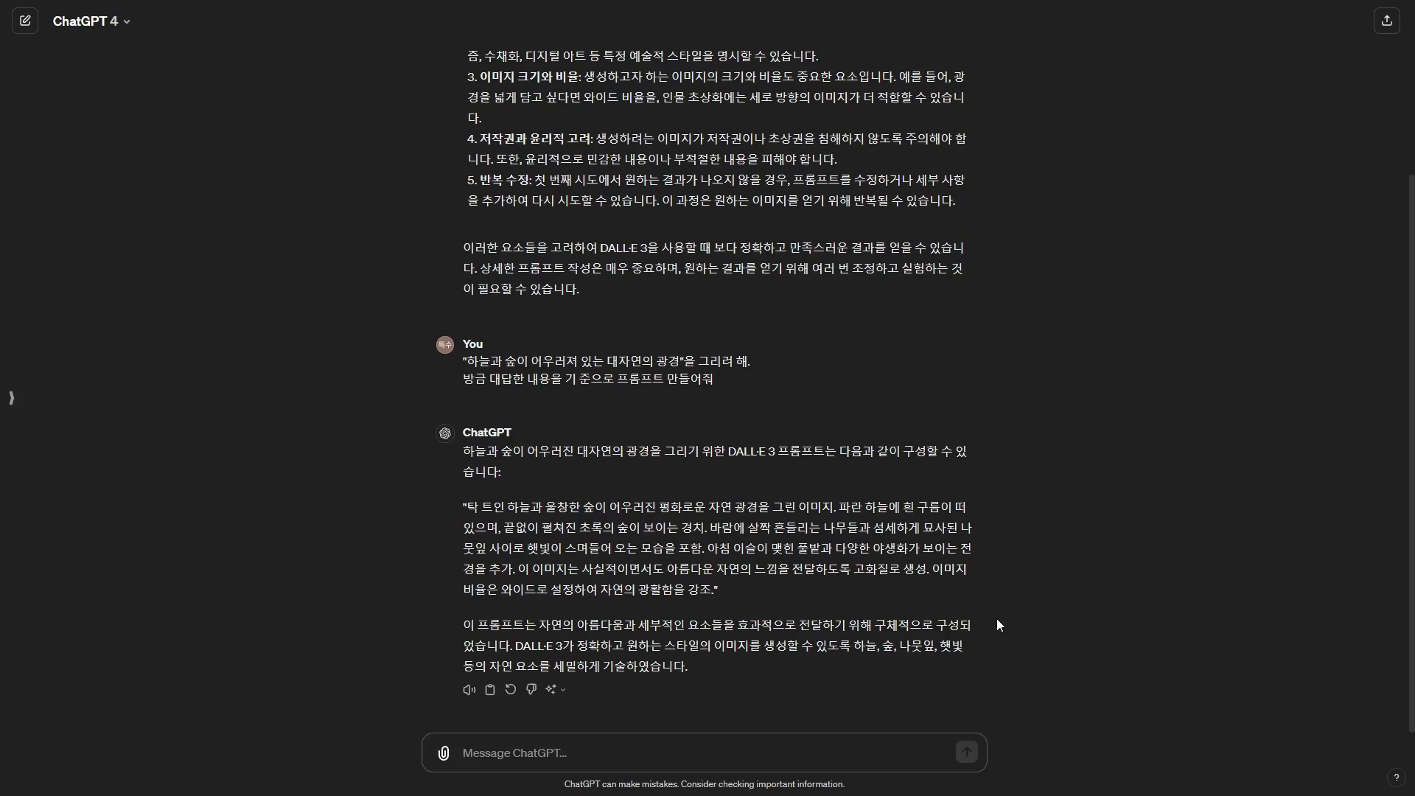
Ask for an image made from the suggested prompt by sending "이제 방금 제시해준 프롬프트로 그림 그려줘".
key("ctrl+v")
key("ctrl+z")
type("이제 방금 제시해준 프롬프트로 그림 그려줘")
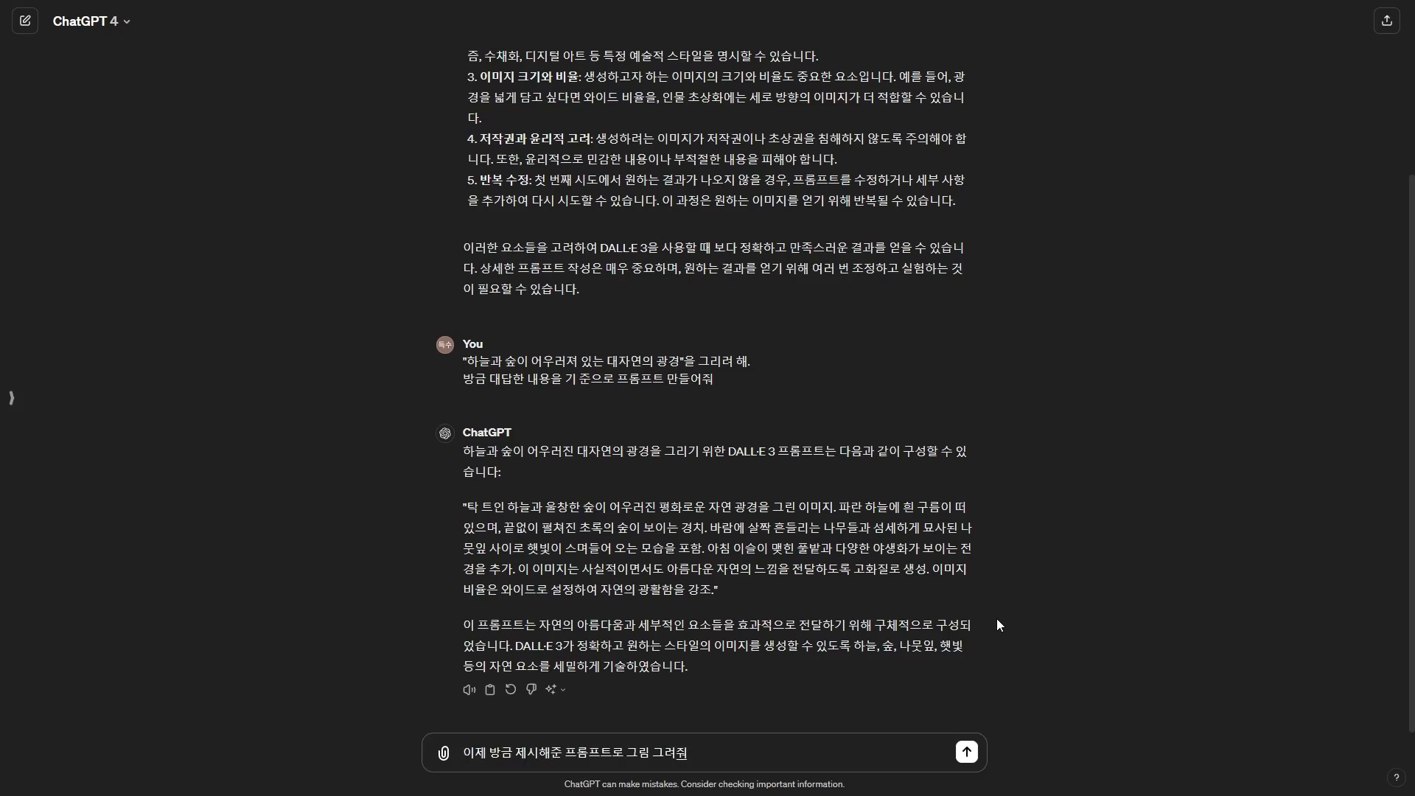
key("Return")
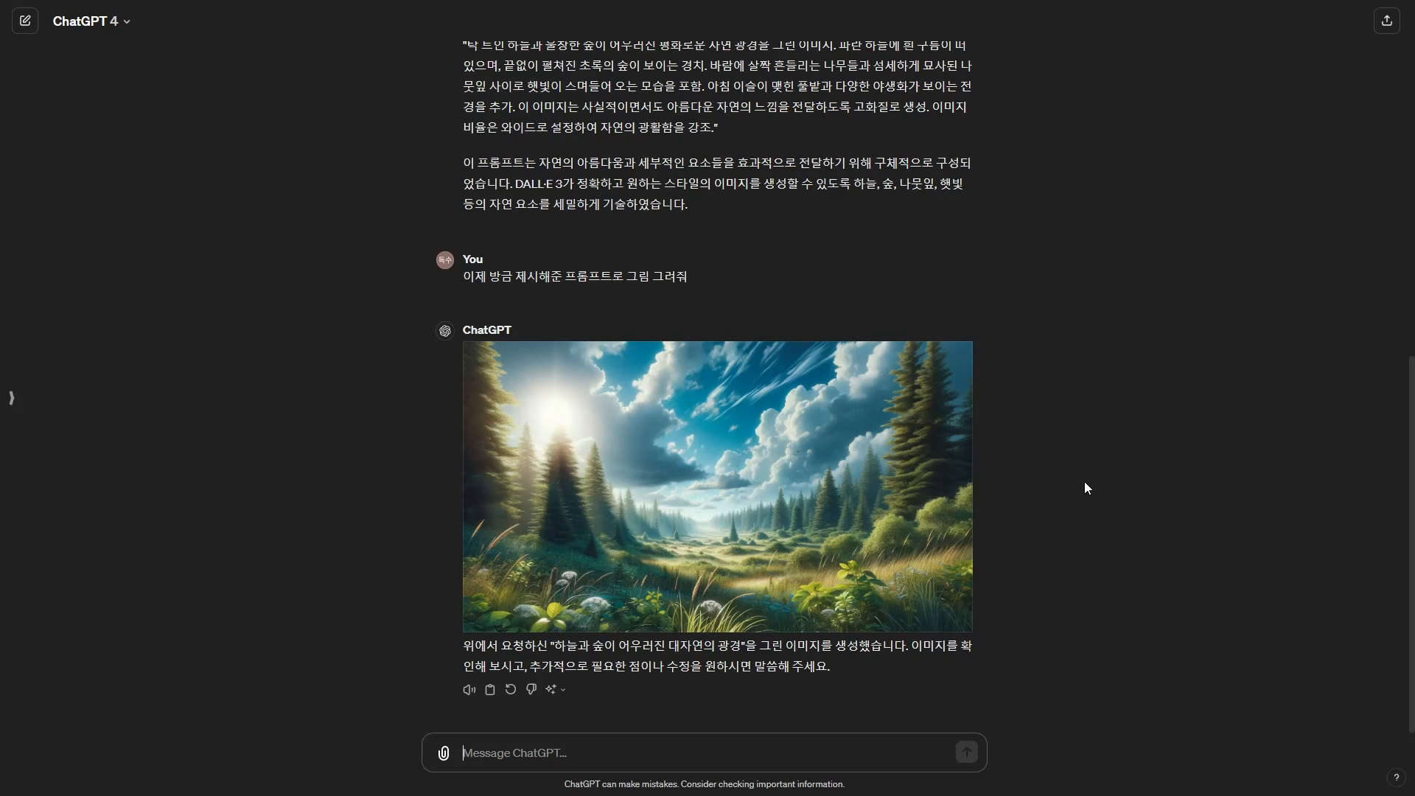
Download the generated sky and forest image.
mouse_move(921, 479)
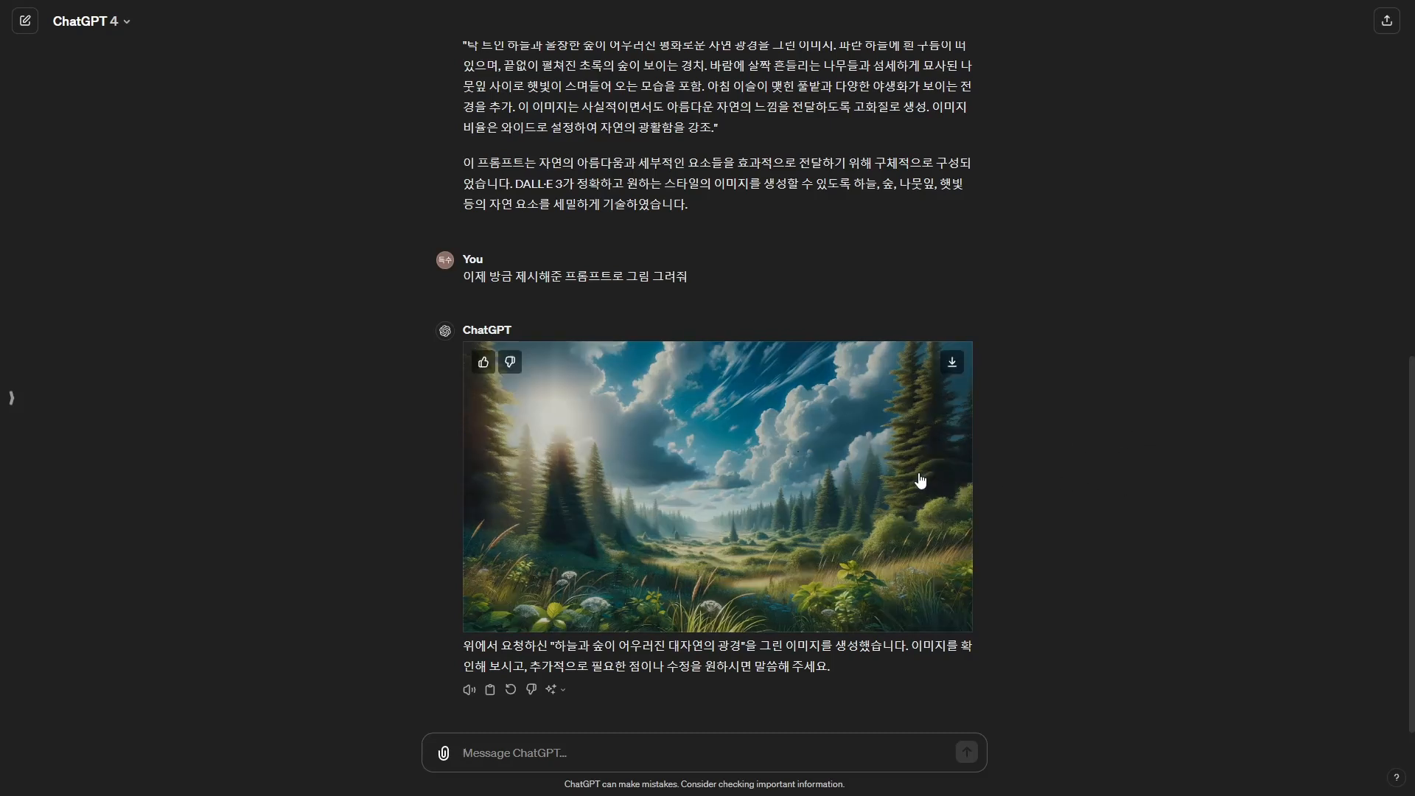
left_click(951, 365)
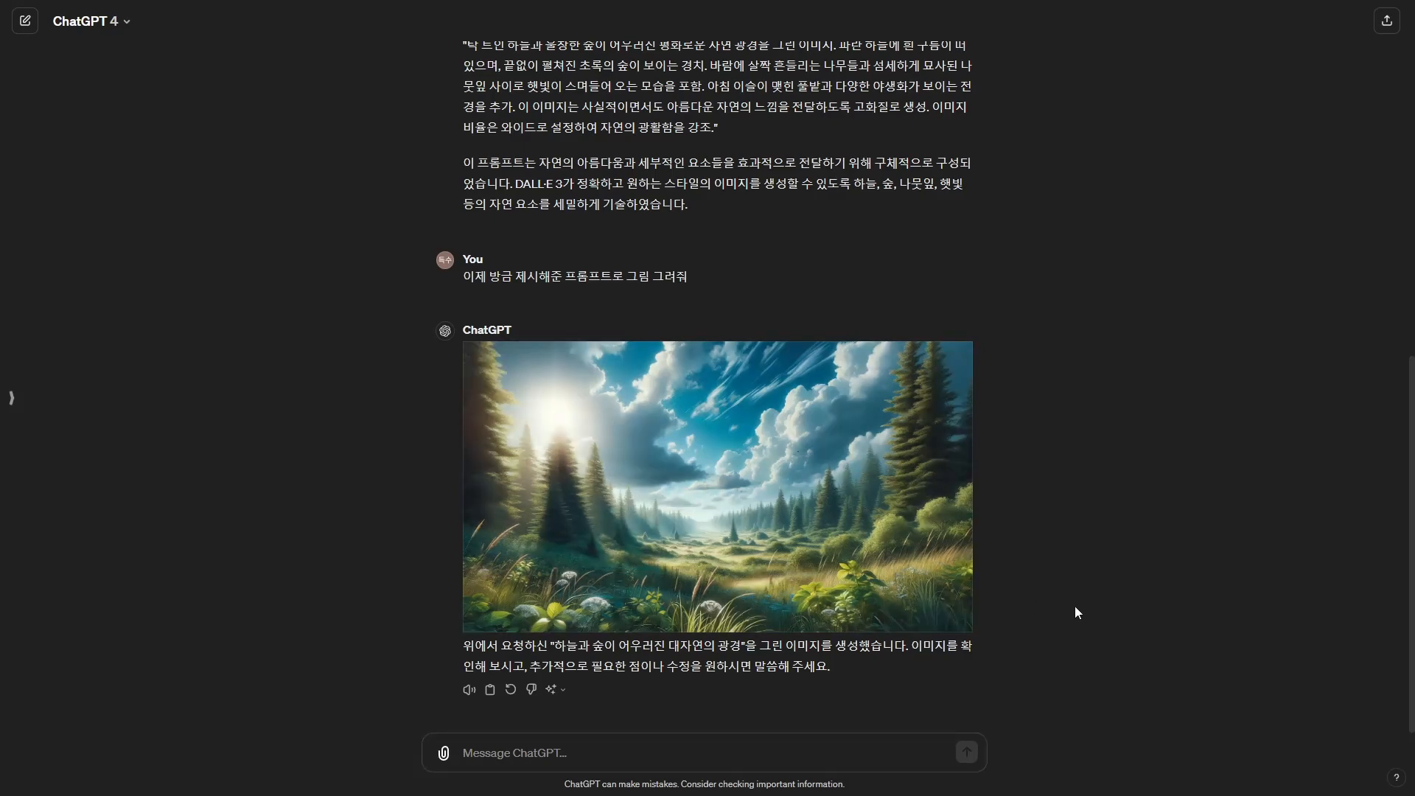
Mark the lower-left foreground plants of the forest image for editing and request "노랗고 파랗고 빨간 꽃들이 많이 있으면 좋겠어".
left_click(709, 520)
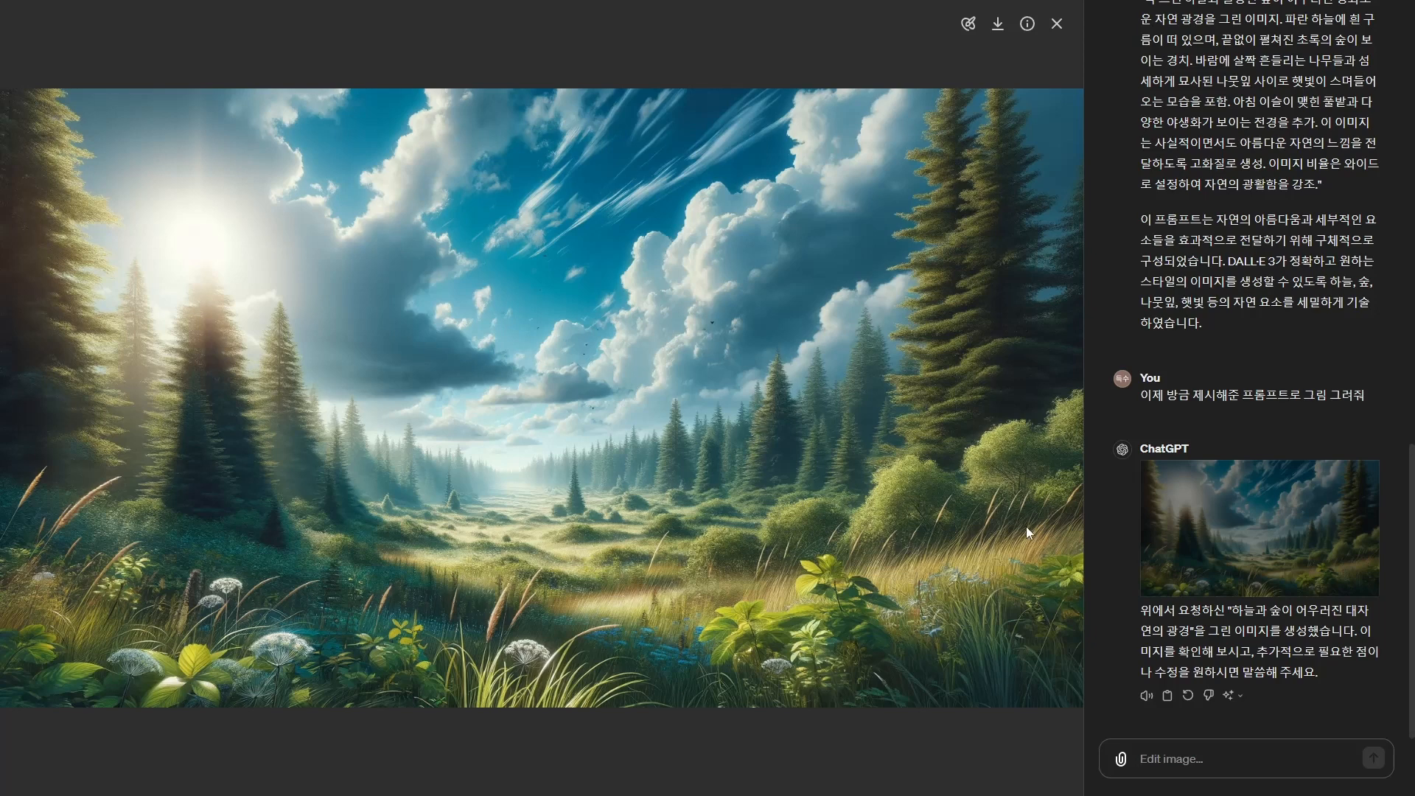
left_click(970, 27)
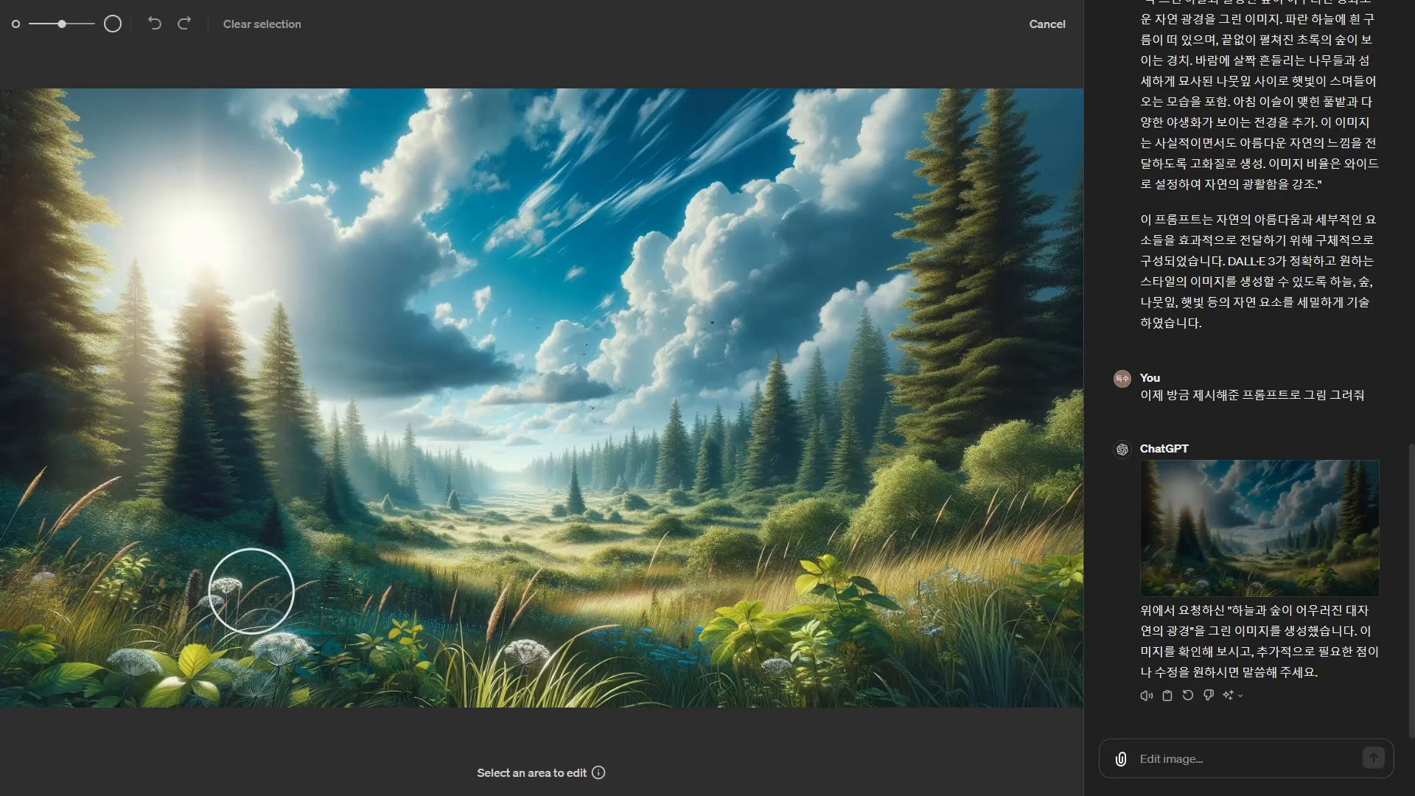
left_click_drag(566, 630, 568, 633)
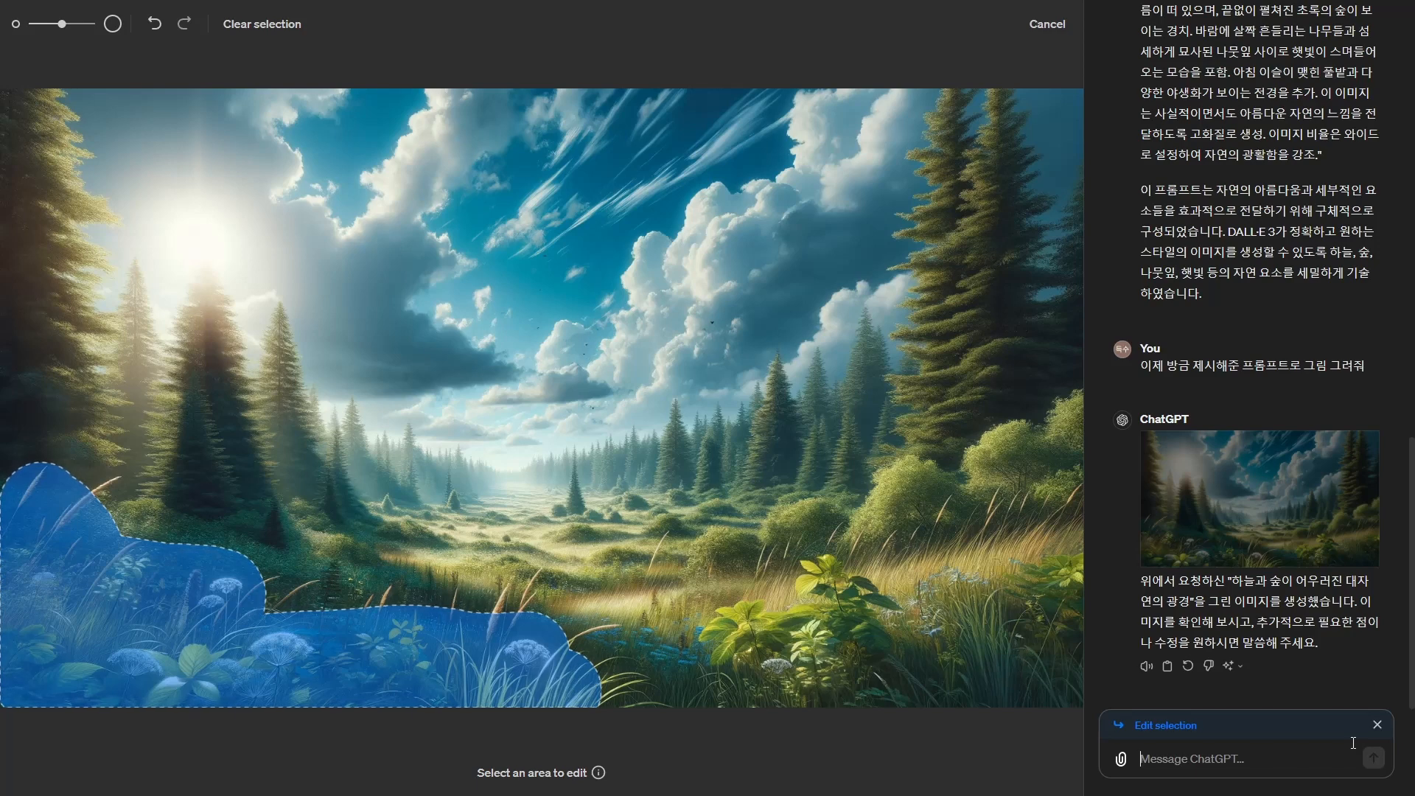
type("노랗고 파랗고 빨간 꽃들이 많이 있으면 좋겠어")
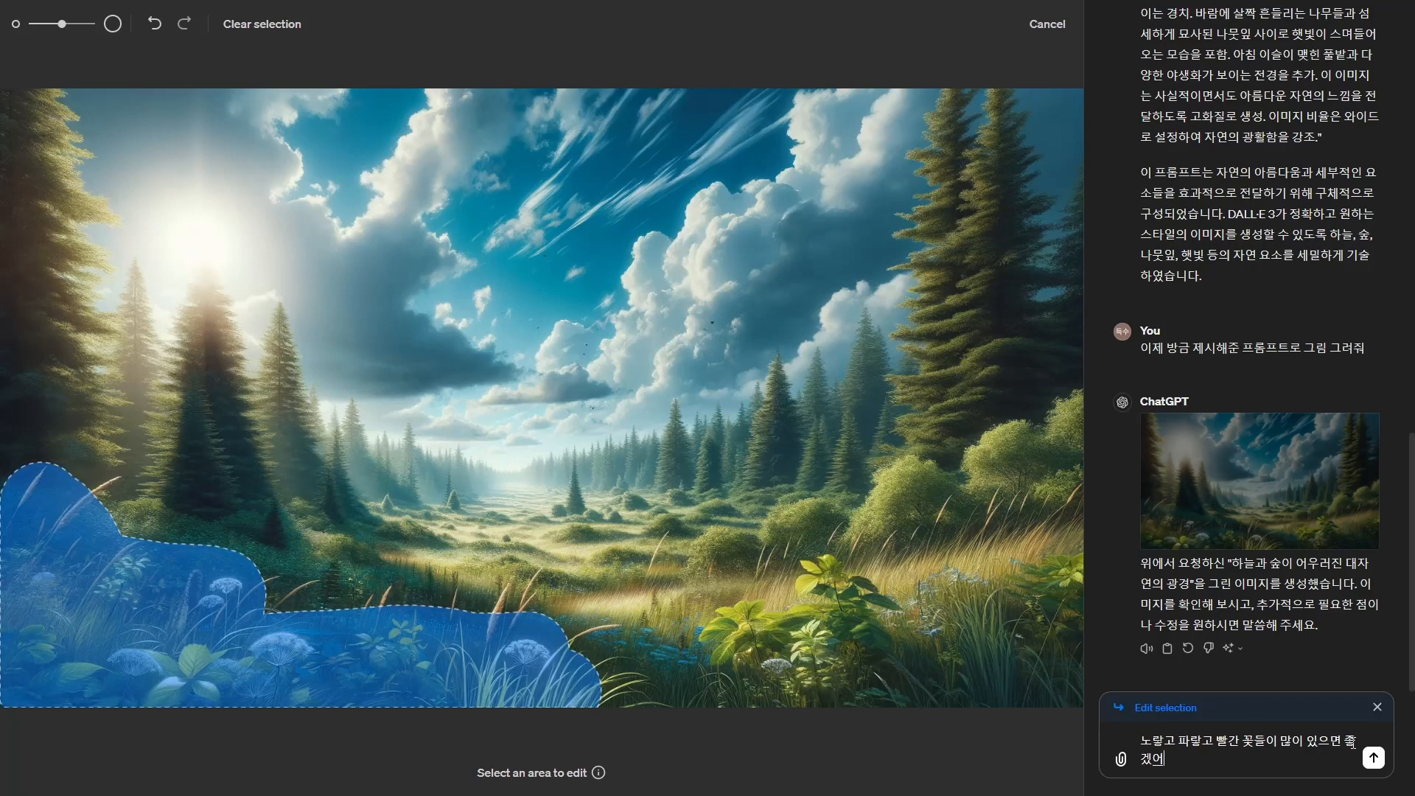
key("Return")
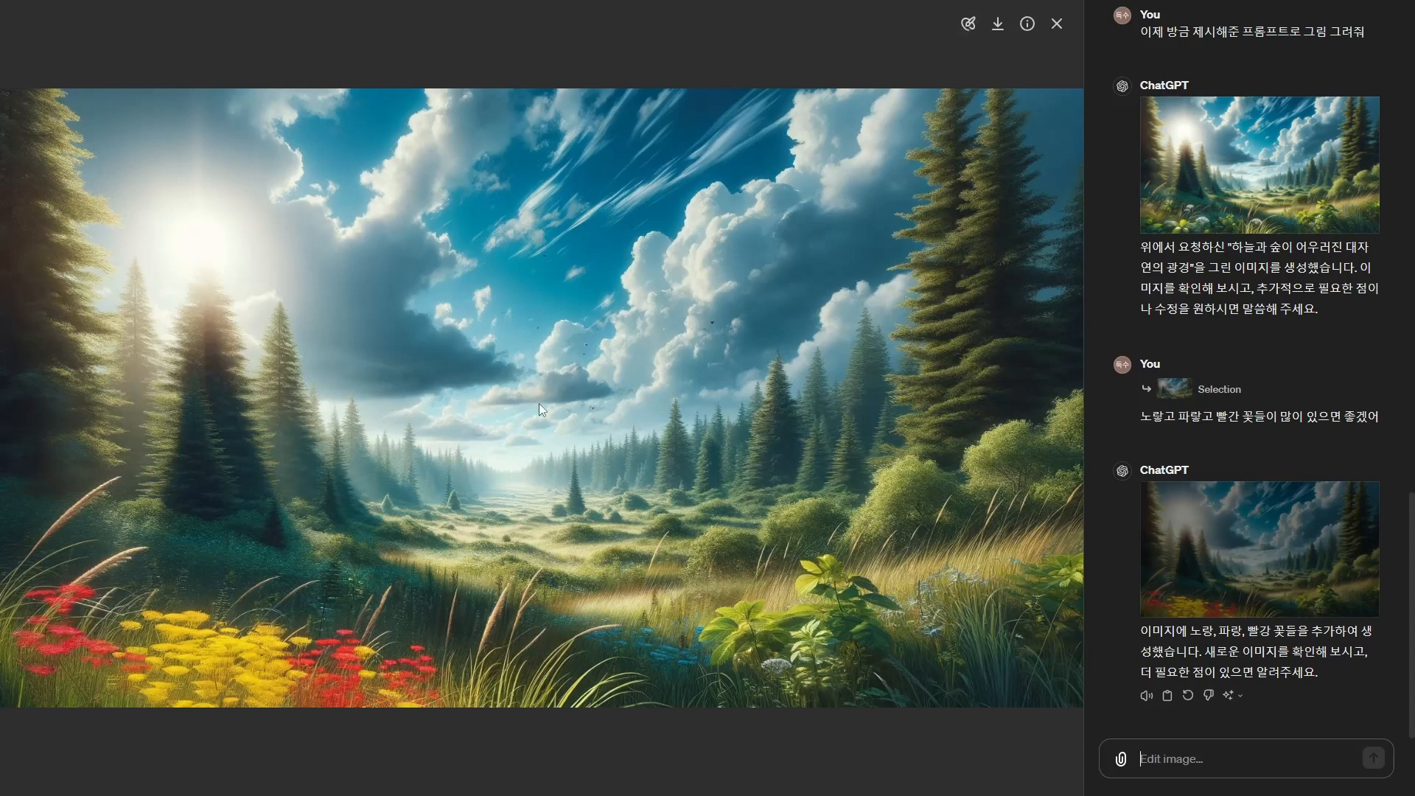
Request flying birds in the sky of the edited image with "하늘에 새들이 날라가는 모습이 있으면 좋겠어".
left_click(1185, 747)
type("하늘에 새들이 날라가는 모습이 있으면 좋겠어")
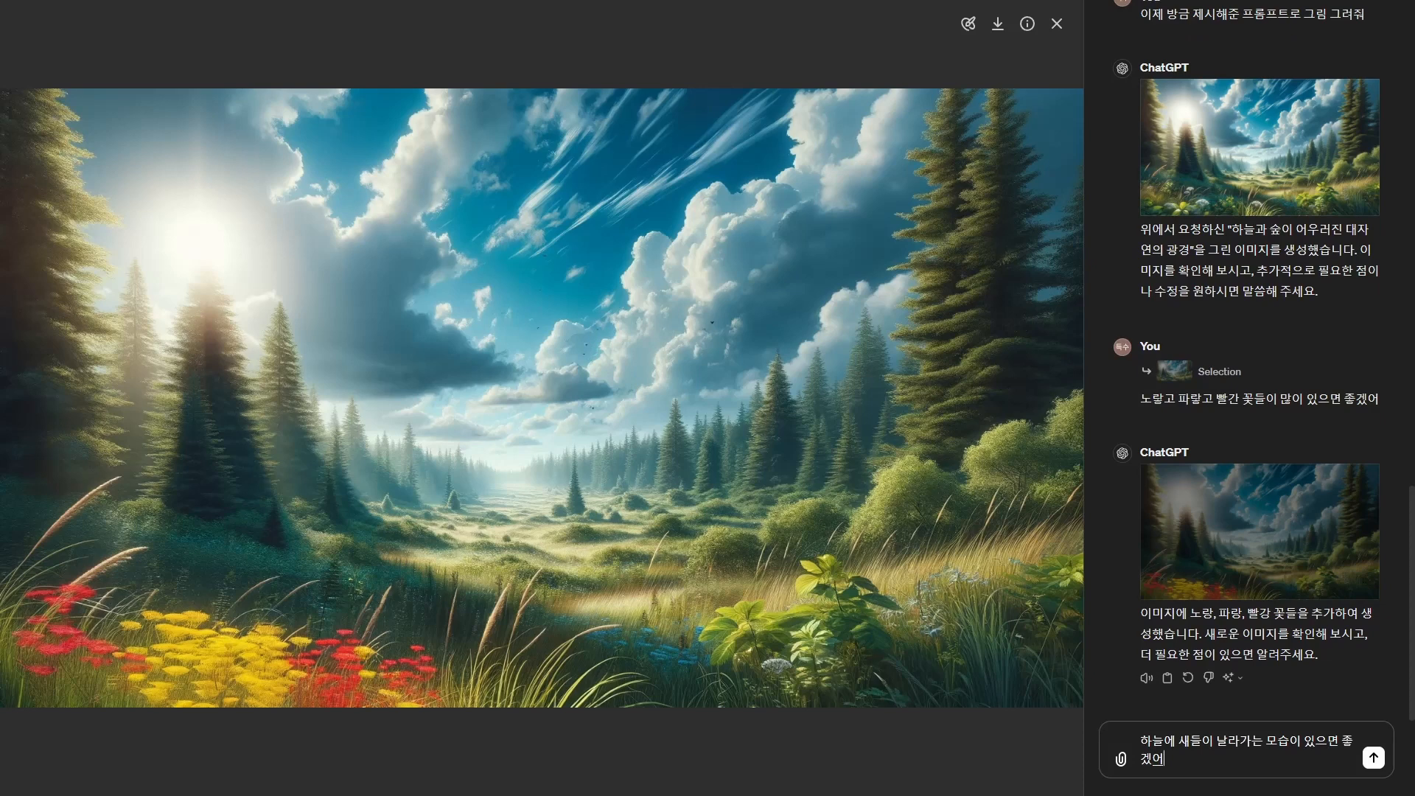
key("Return")
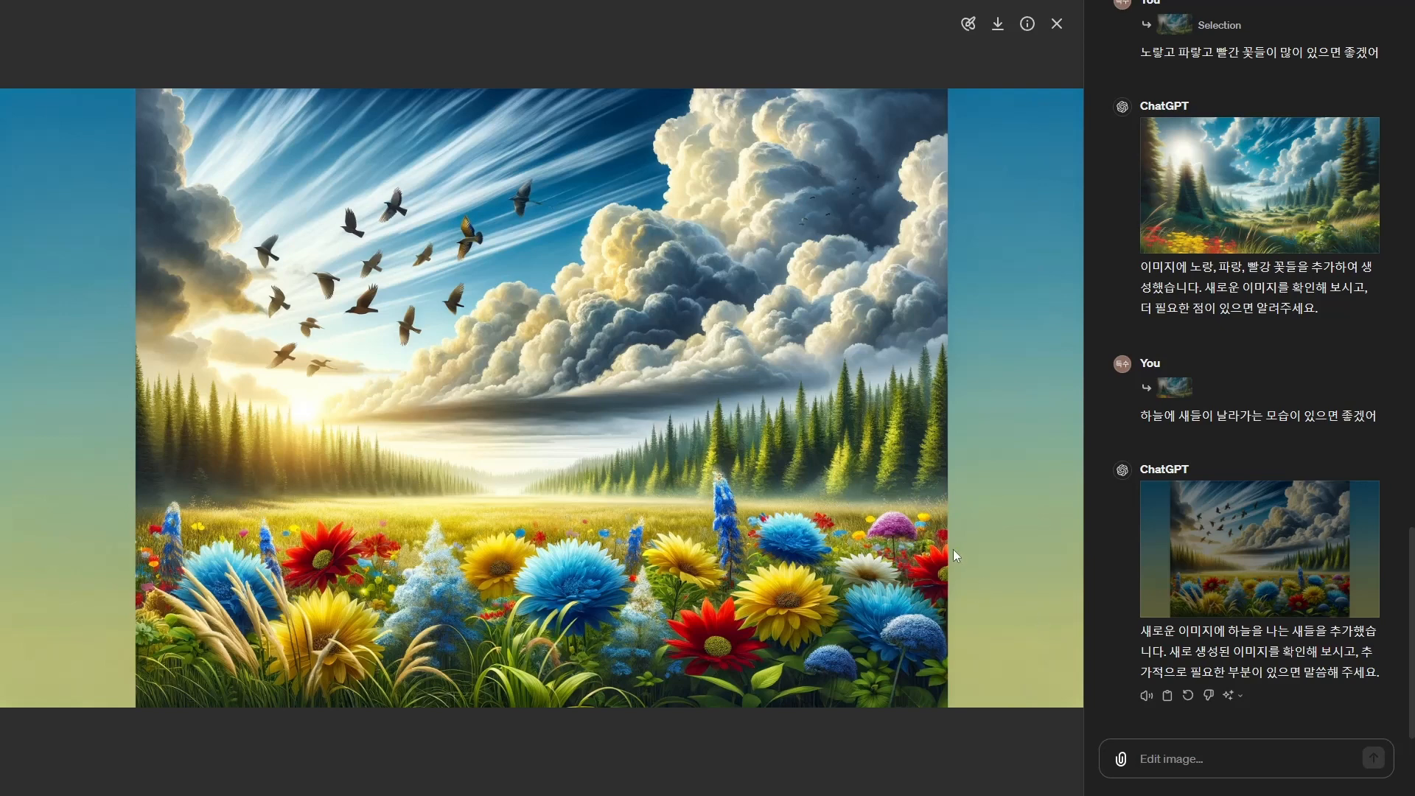
Request that the scene fill the full image width with "화면의 좌우까지 가득 채워줘".
left_click(1197, 766)
type("화면의 좌우까지 가득")
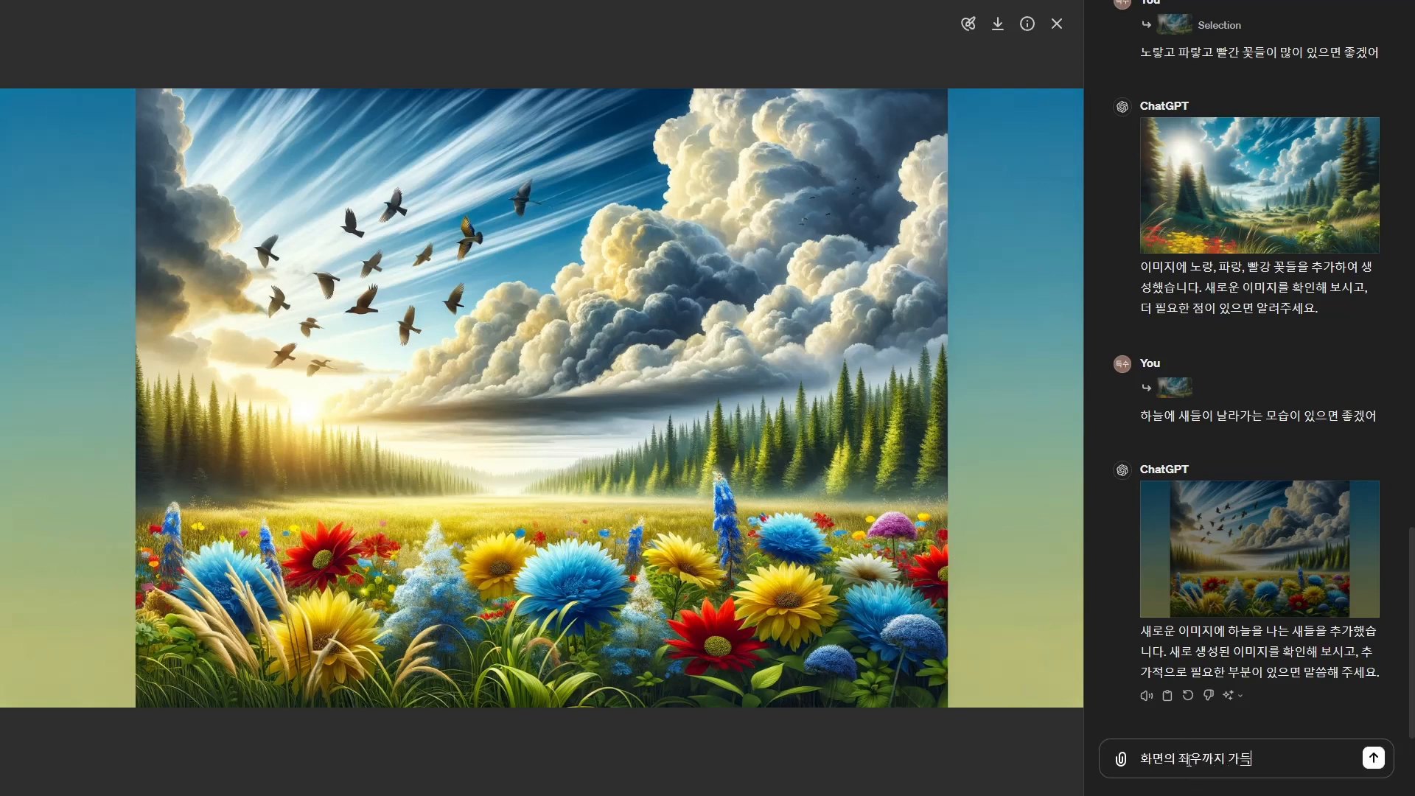
type(" 채워줘")
key("Return")
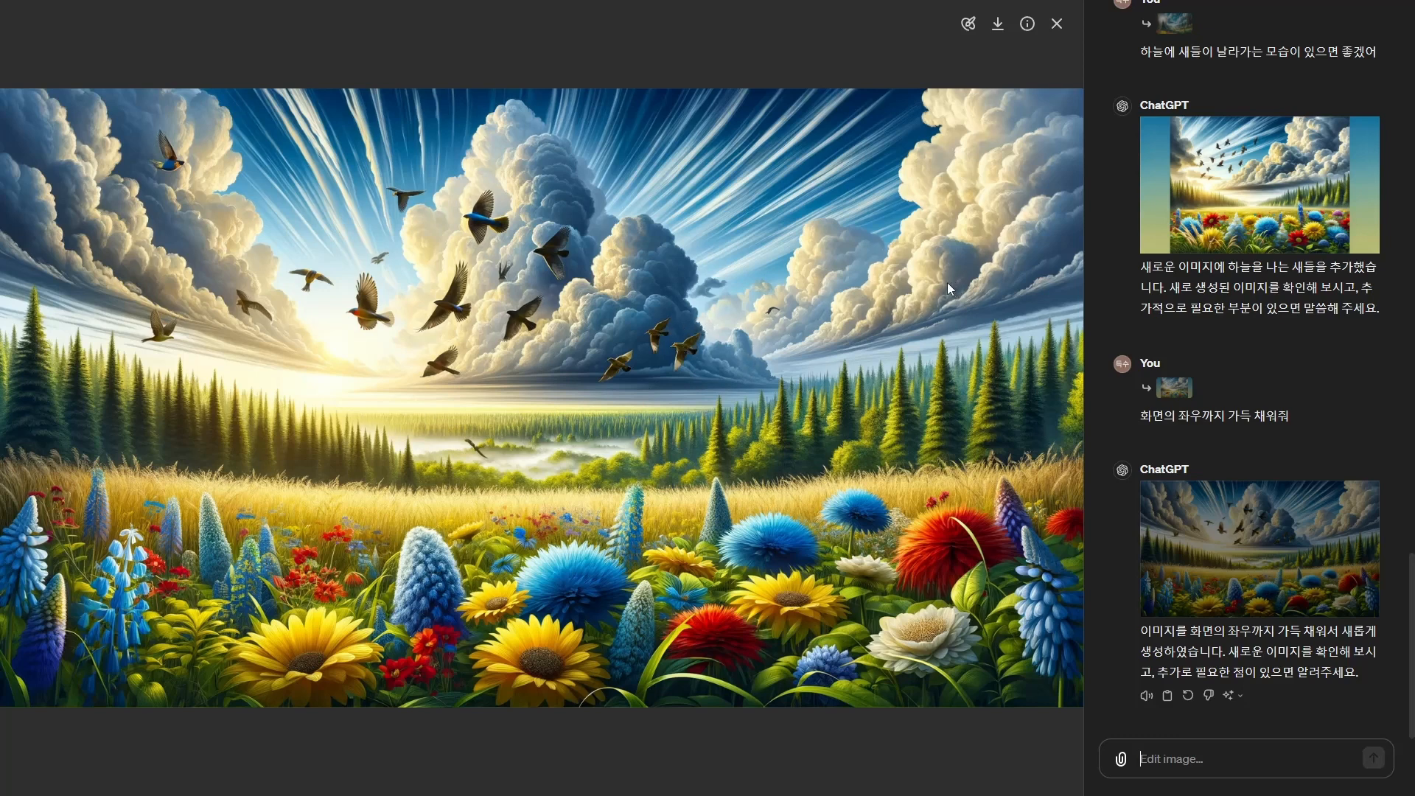
Mark the area of the image containing the birds and request their removal with "새를 모두 제거해줘".
left_click(969, 23)
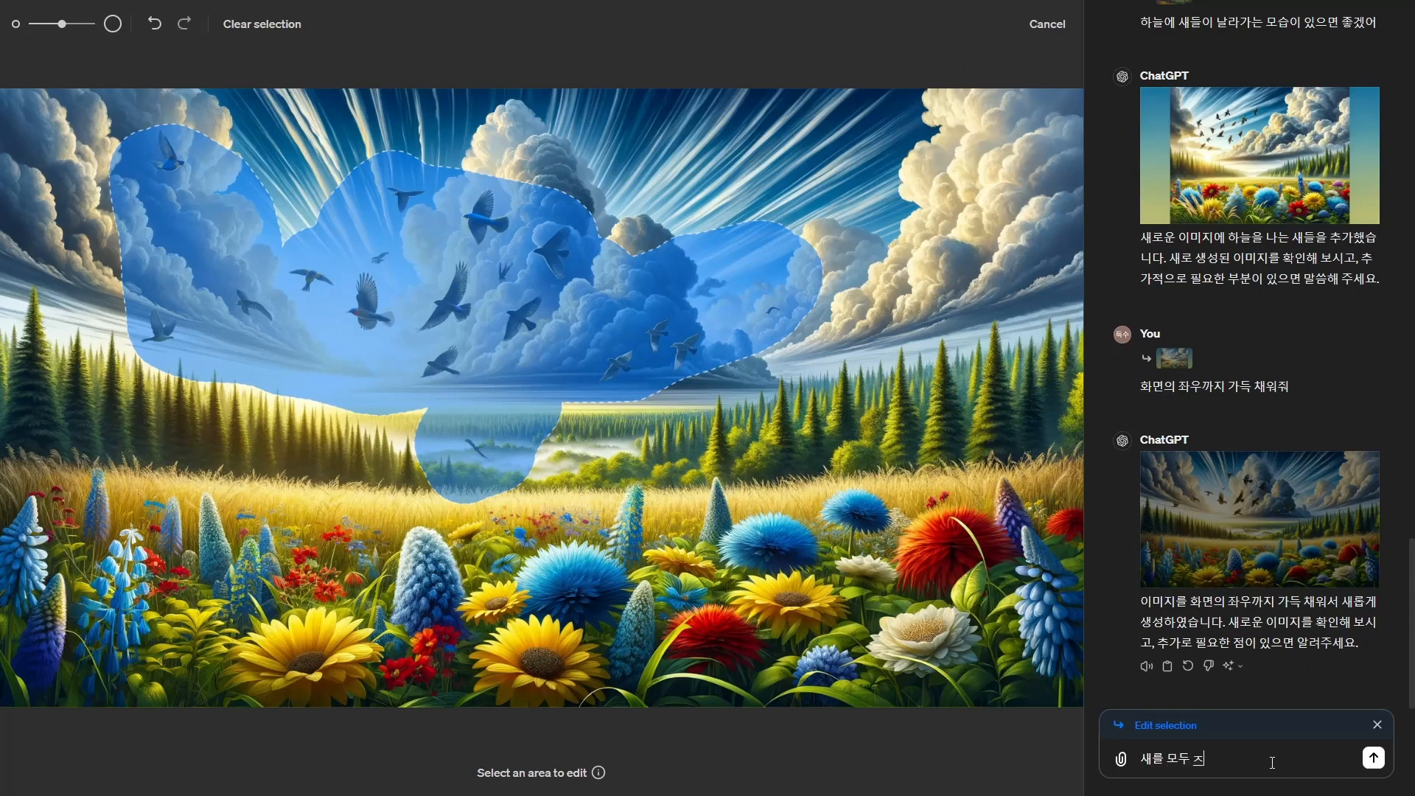
type("제거해줘")
key("Return")
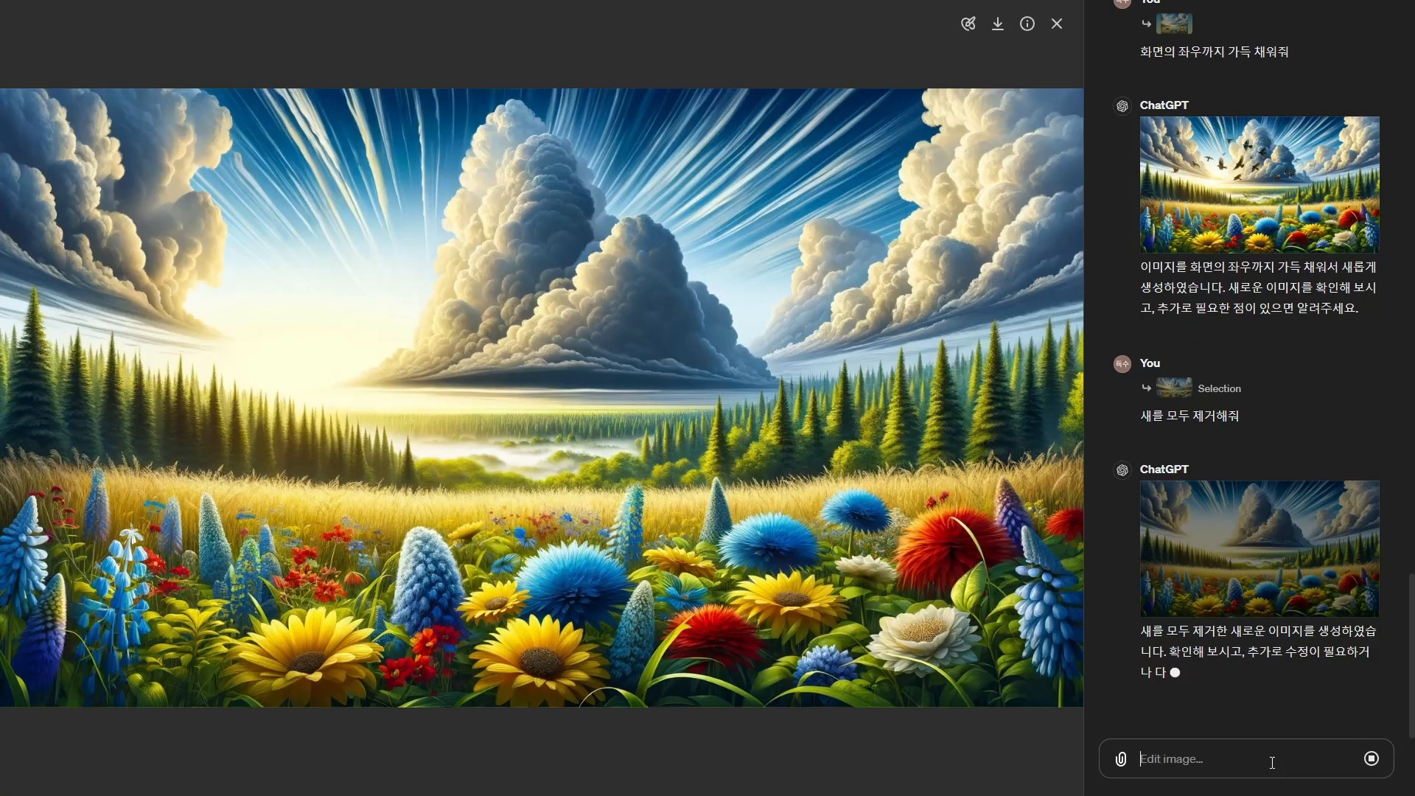
Request a photographic version of the image with "그림이 아닌 사진으로 표현해줘".
type("그림이 아닌 사진으로 표현해줘")
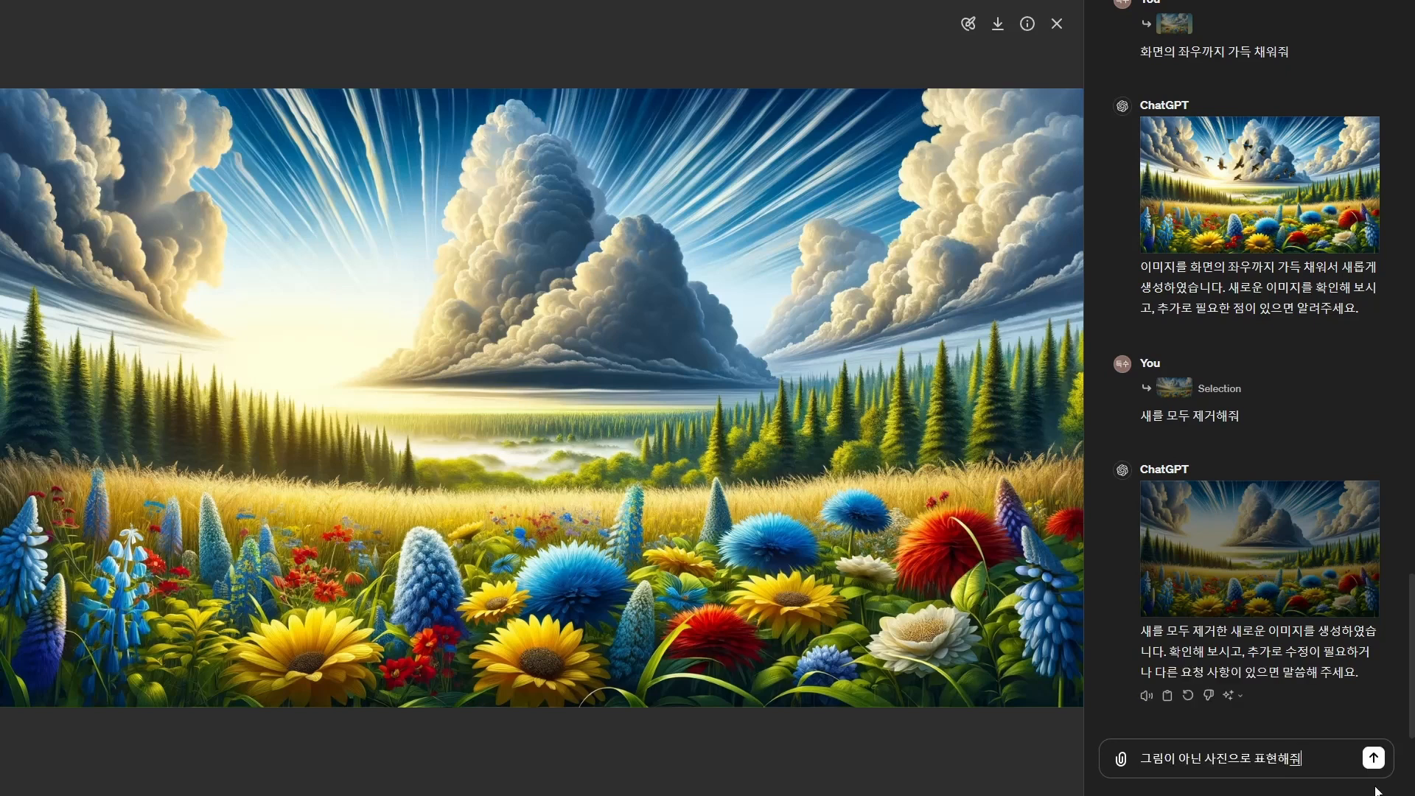
key("Return")
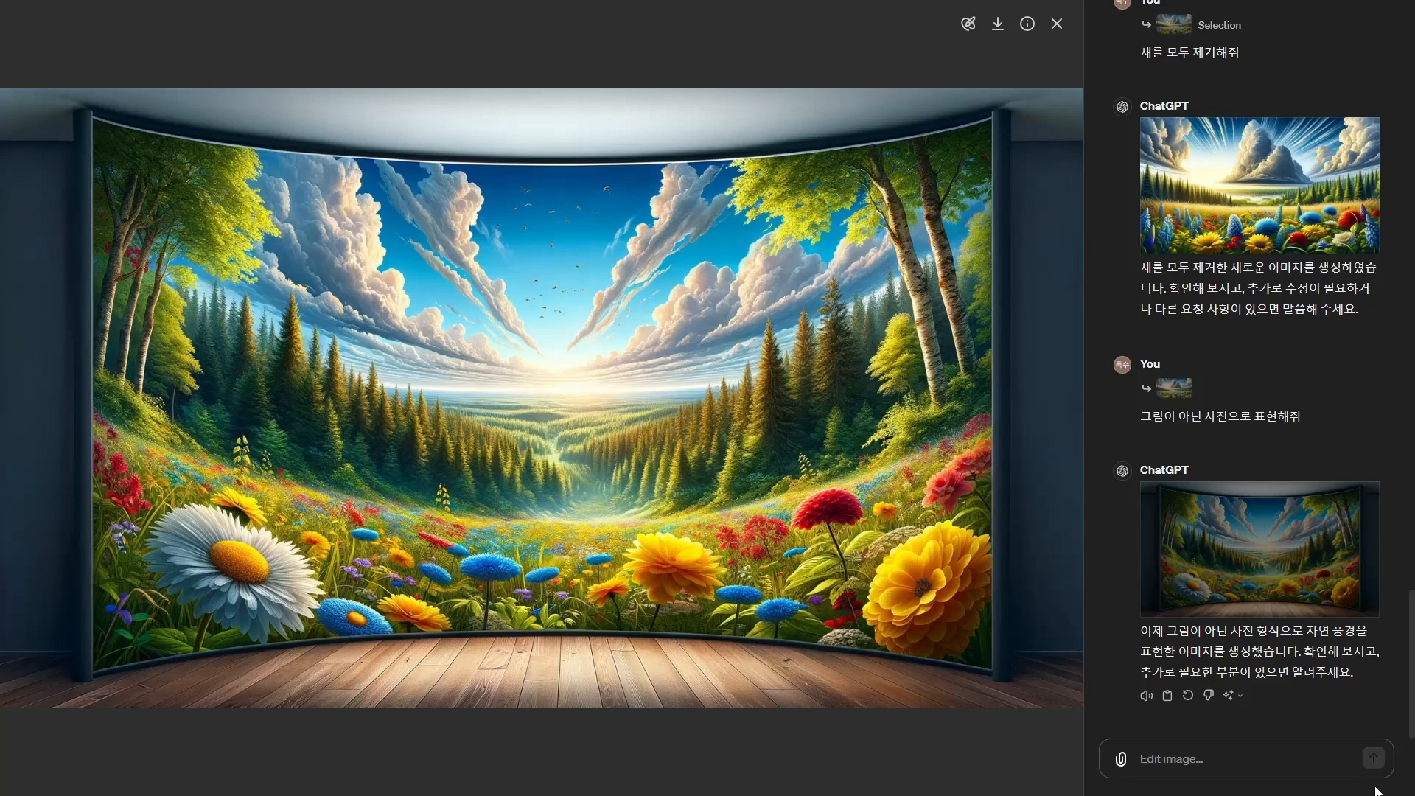
Leave the image view, replace the last sent message with "귀여운 강아지가 뛰어노는 사진 만들어줘" and resubmit it.
key("Escape")
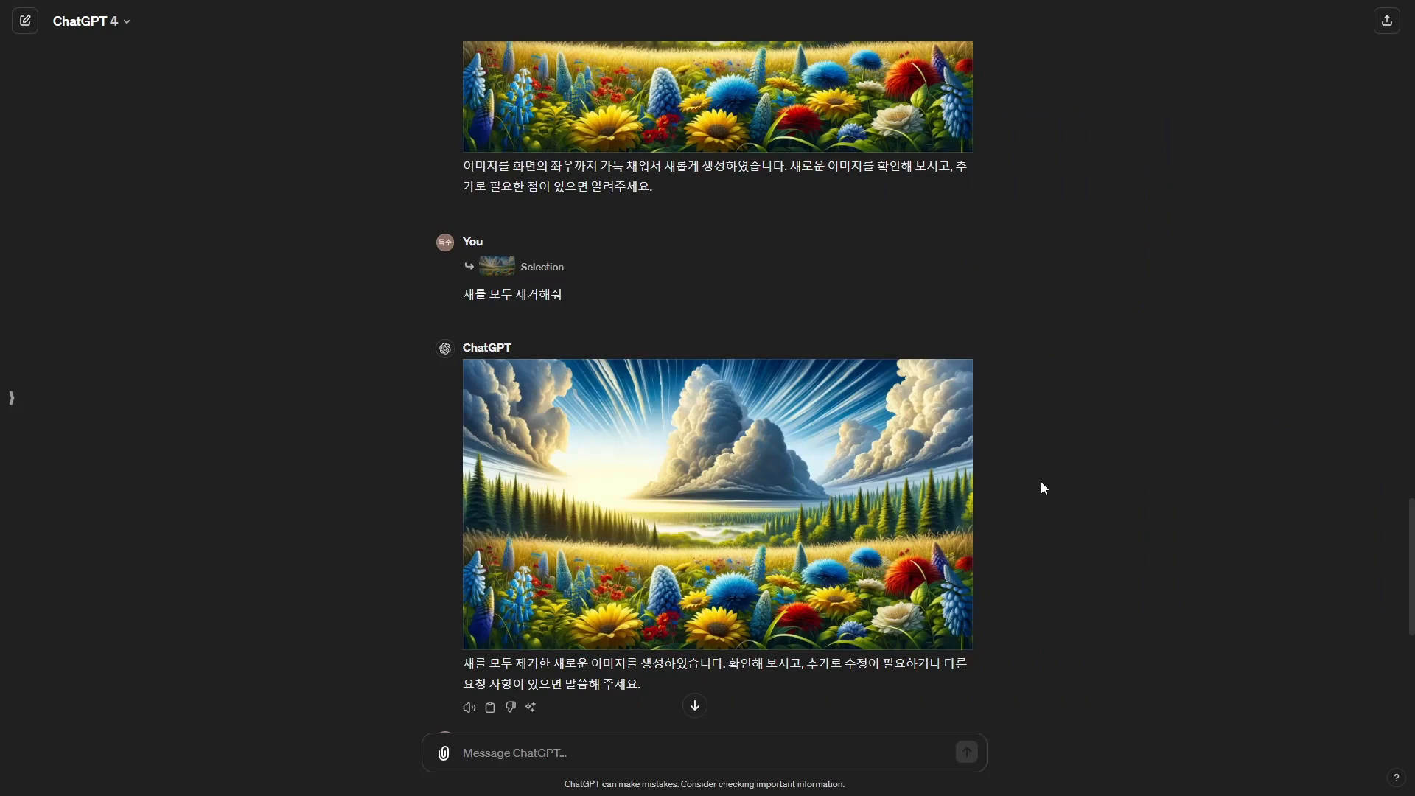
scroll(1040, 488, "down", 4)
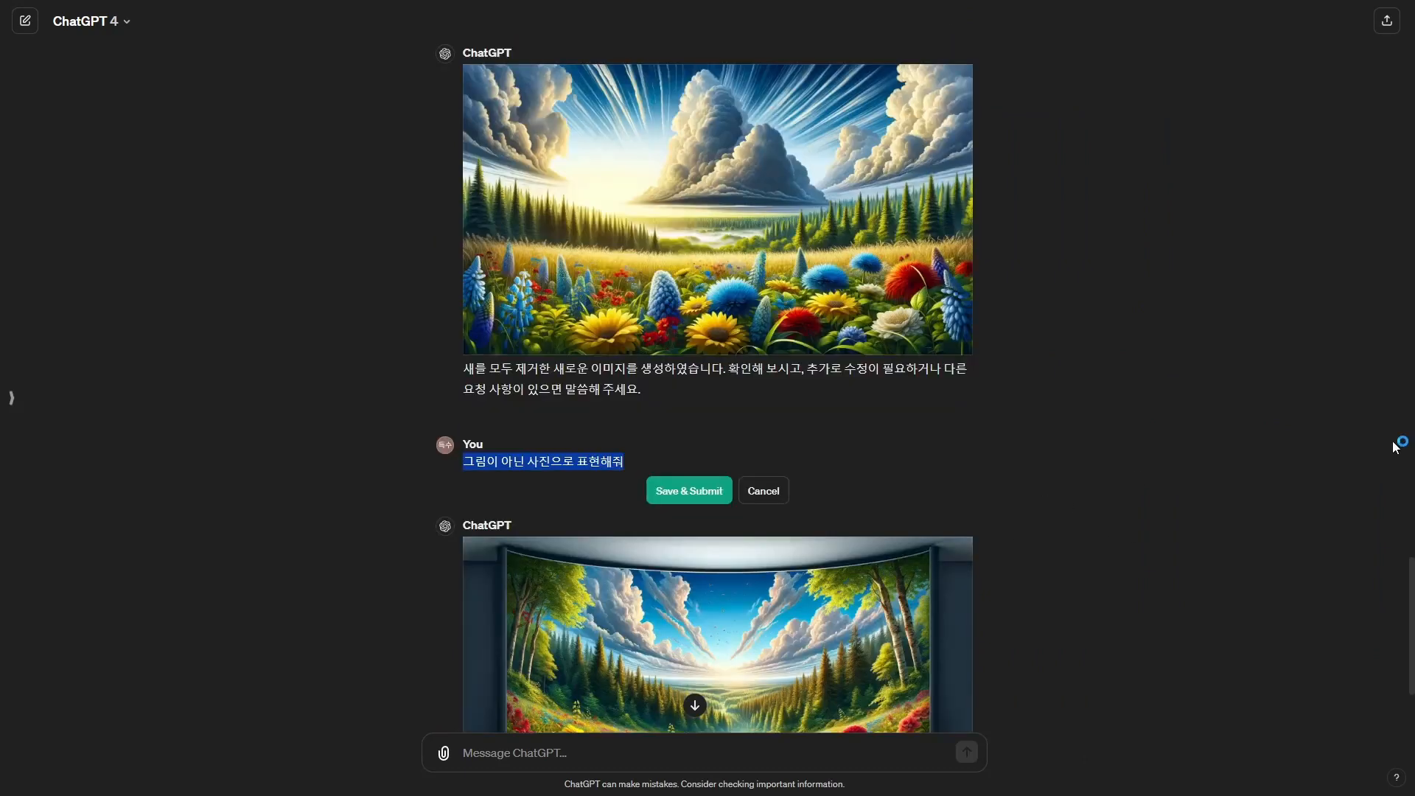
type("귀여운 강아지가 뛰어노는 사진 만들어줘")
key("Return")
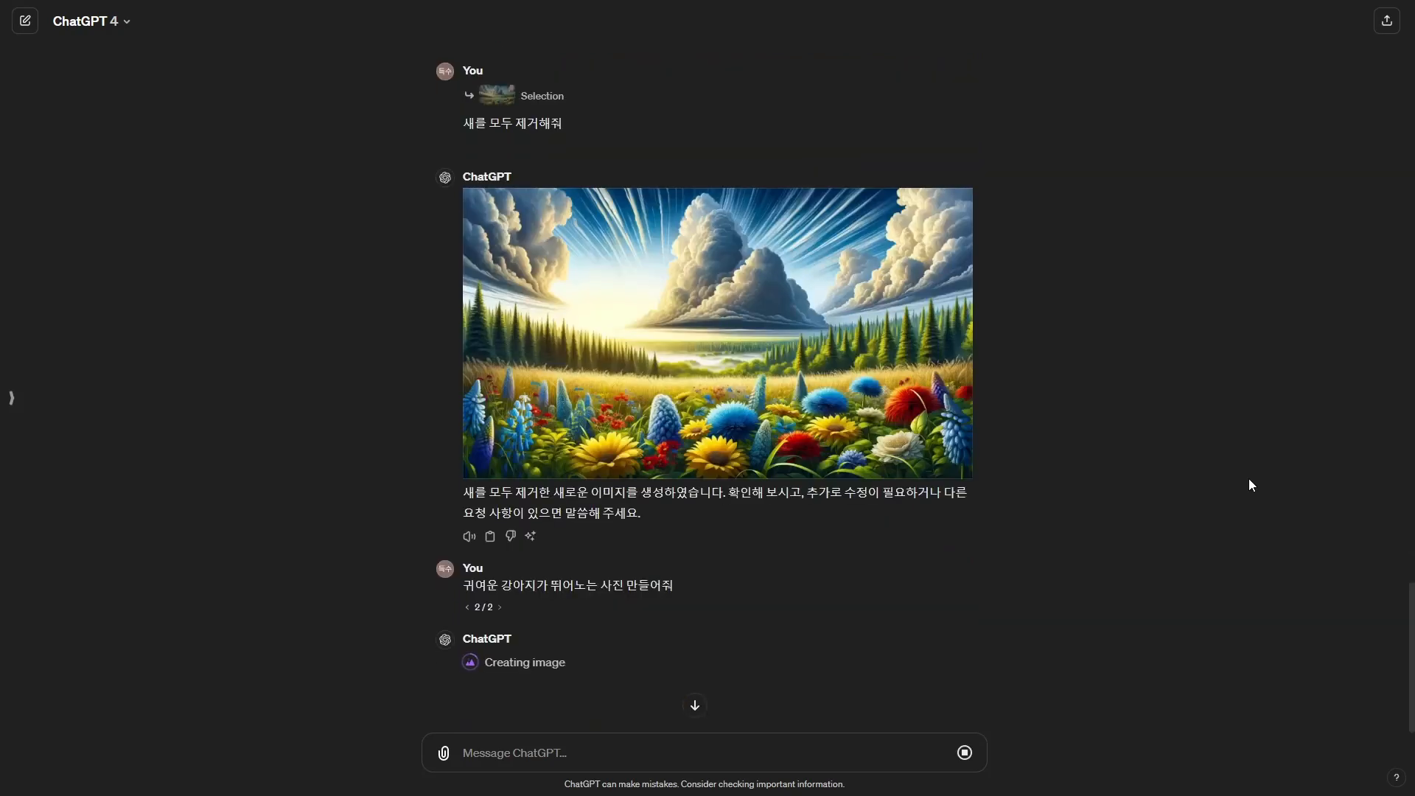
scroll(1223, 483, "down", 4)
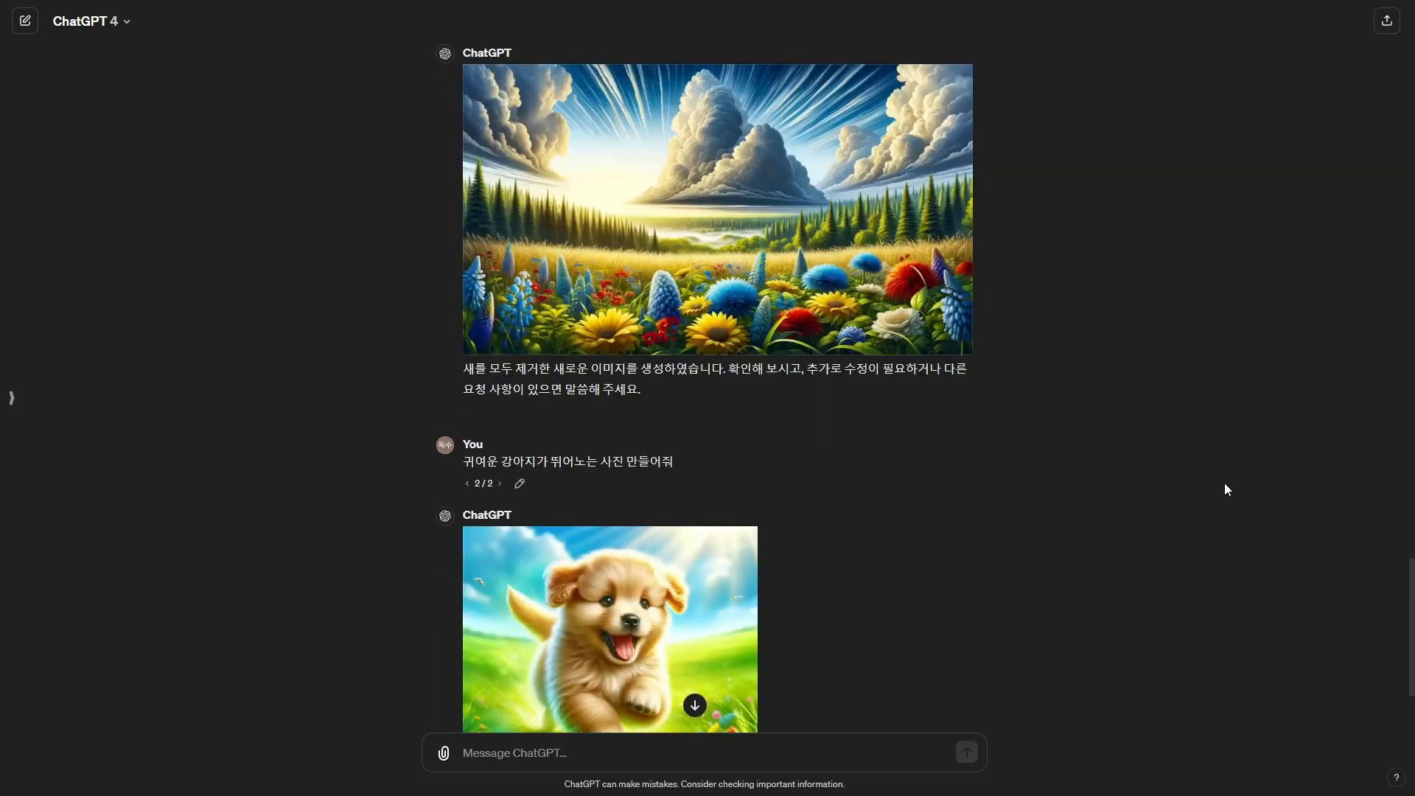
left_click(518, 294)
left_click(763, 291)
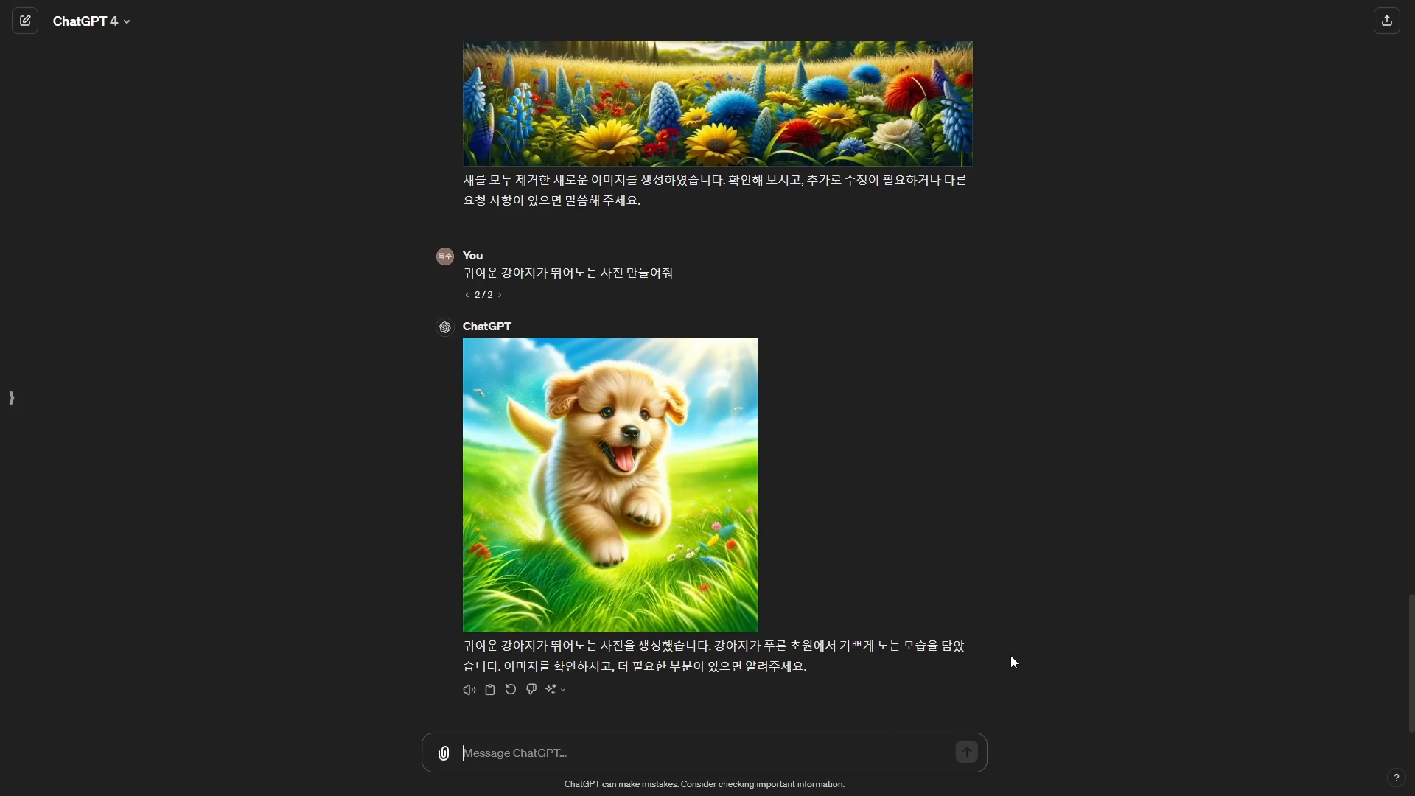
Request the puppy image in a 16:9 ratio by sending "비율을 16:9로 그려줘".
type("비율을 16:9")
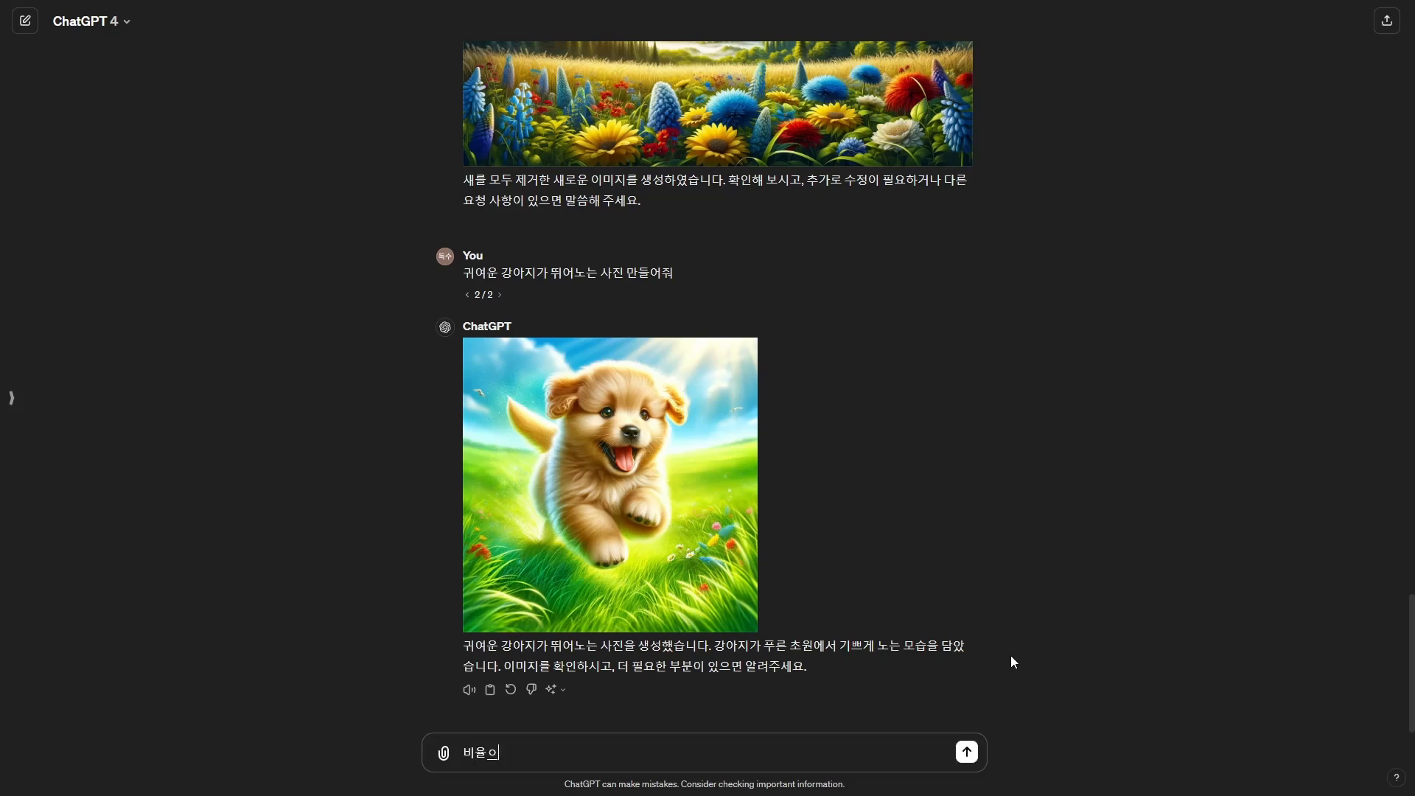
type("로 그려줘")
key("Return")
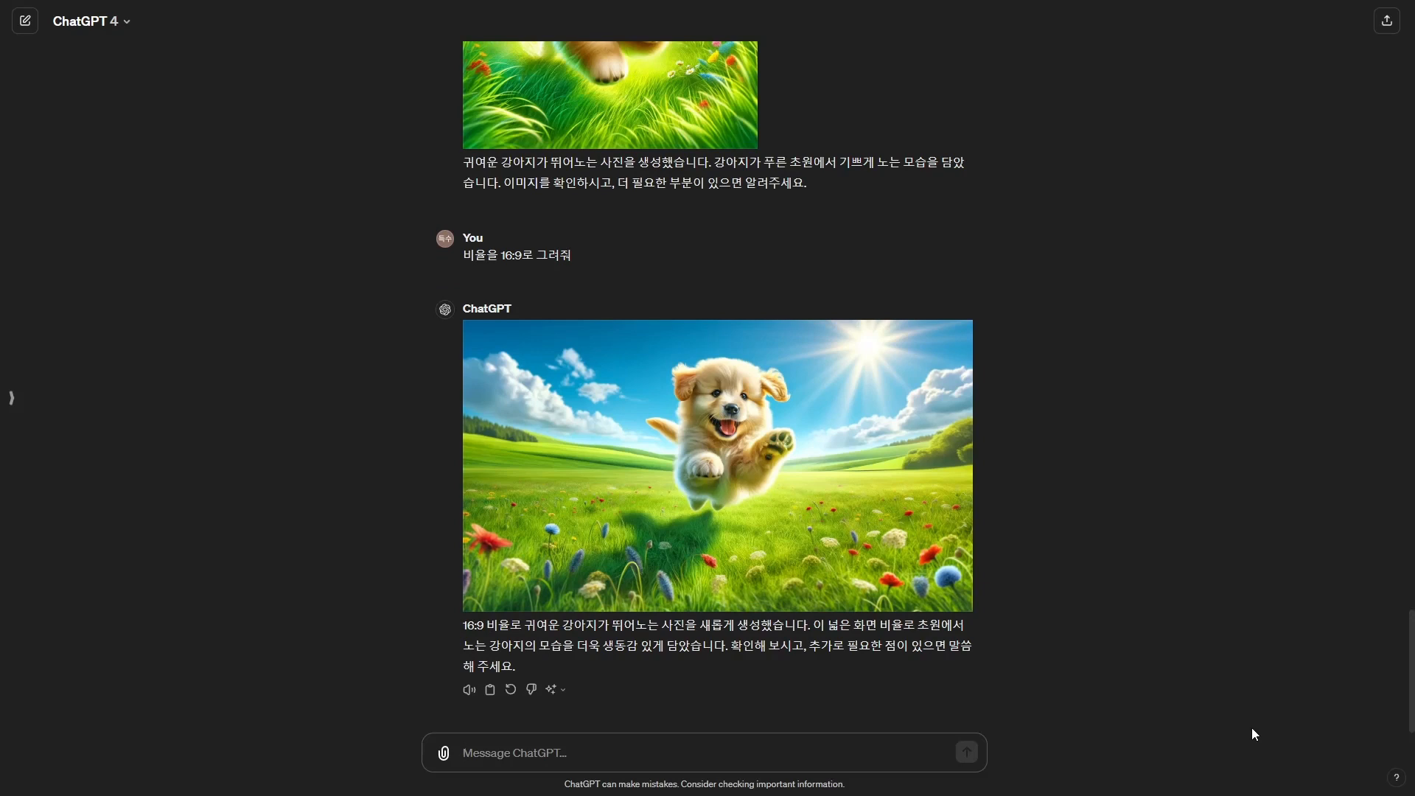
Request the puppy image in a vertical 9:16 ratio by sending "비율을 9:16으로 그려줘".
type("비율을 9:16ㅇ")
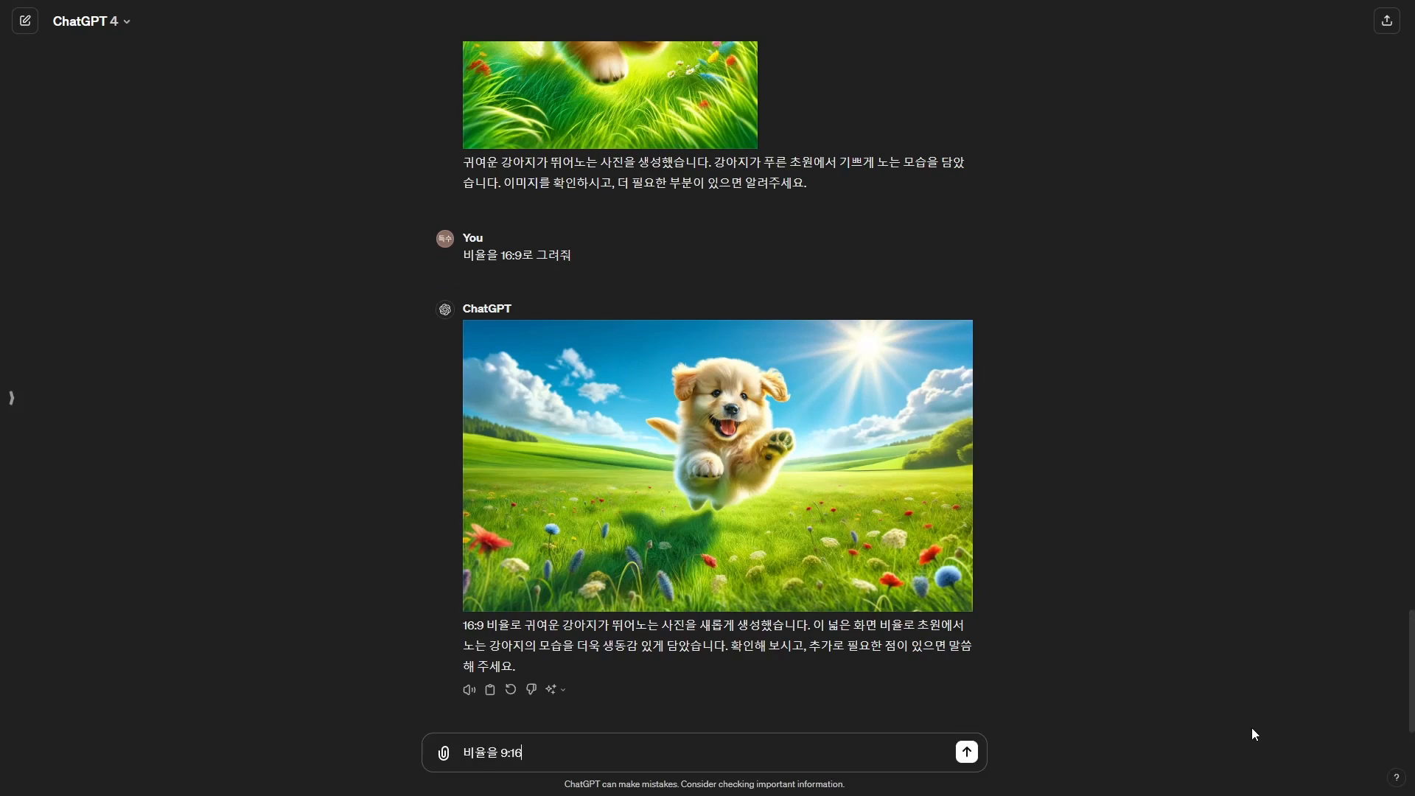
type("으로 그려줘")
key("Return")
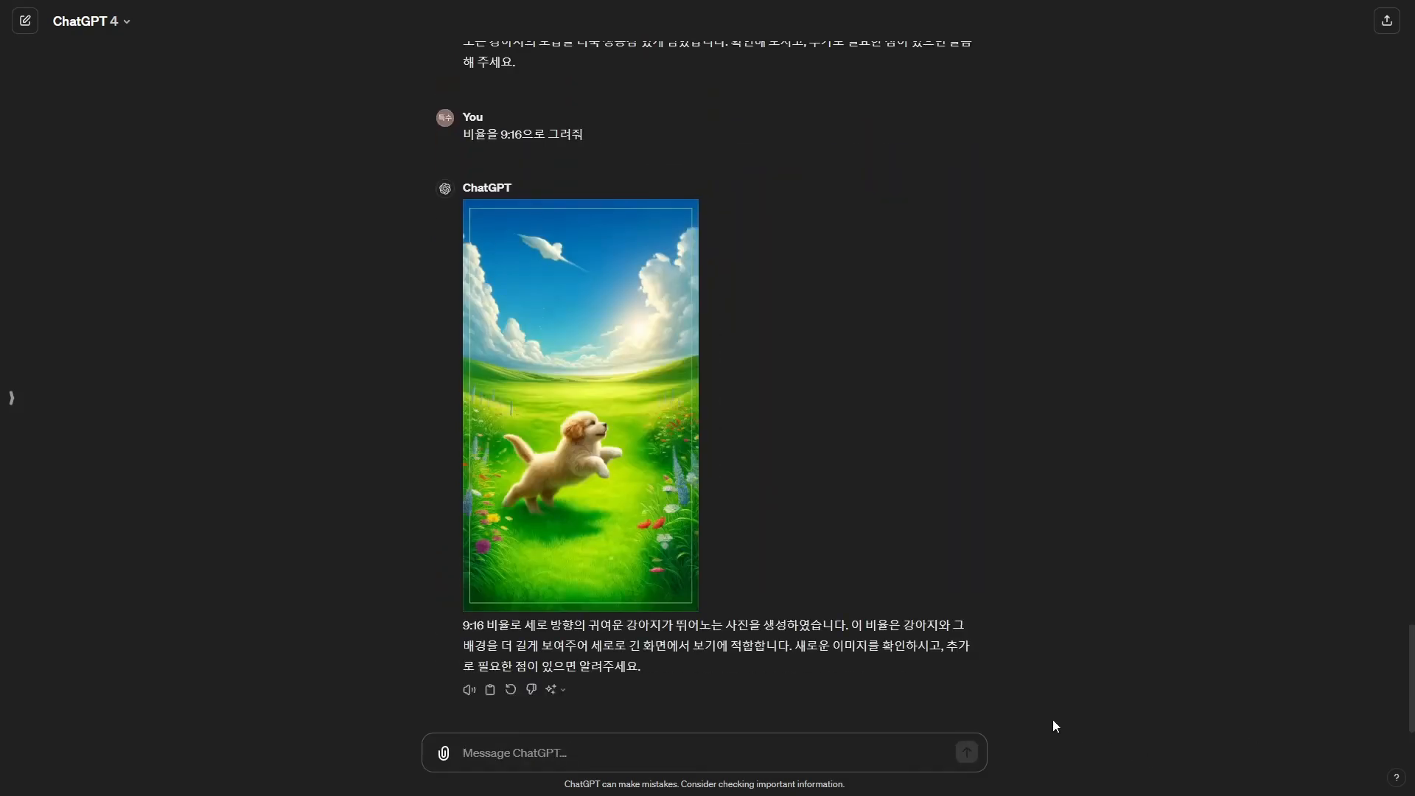
Request the puppy image again in paper art style by sending "페이퍼아트 스타일로 다시 그려줘".
type("페이퍼아트 스타일로 다시 그려줘")
key("Return")
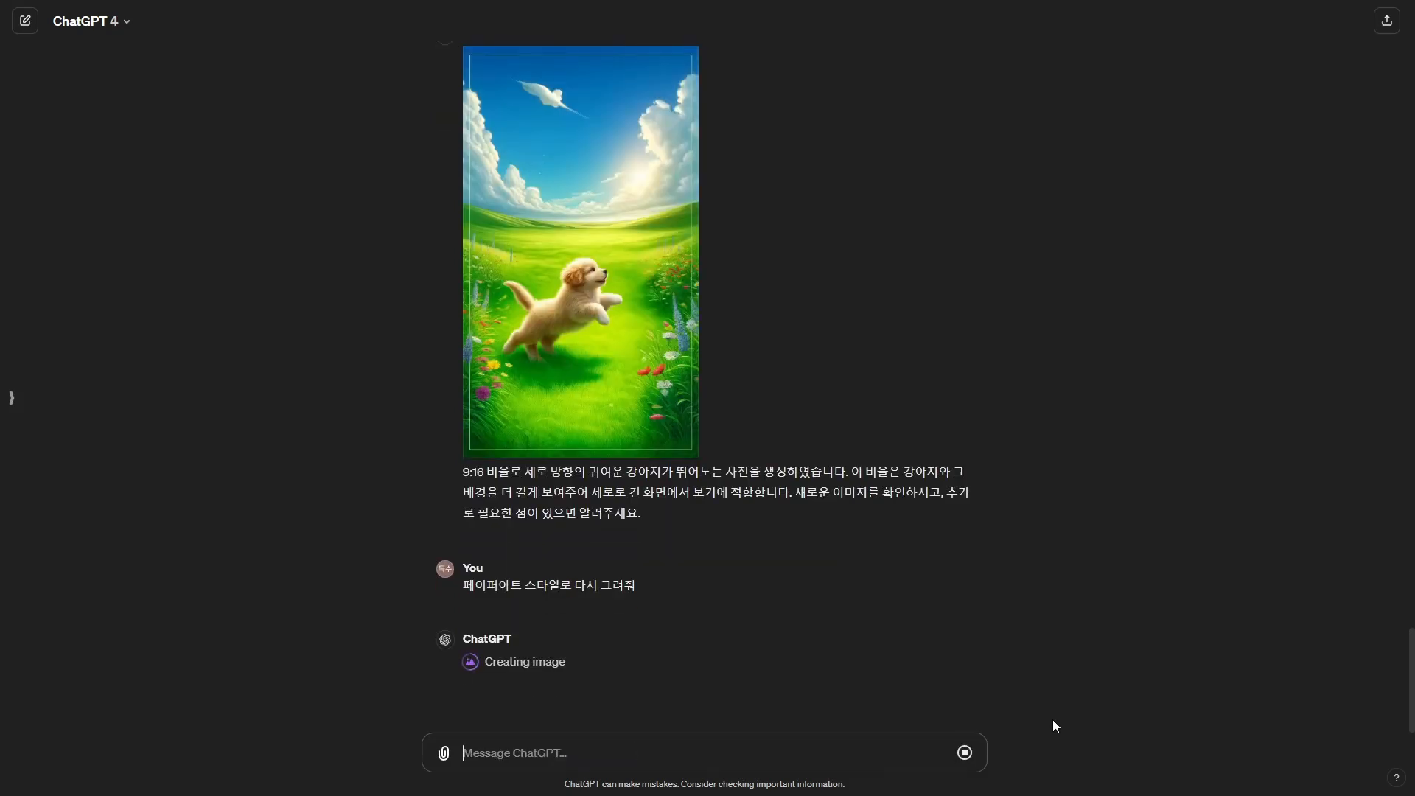